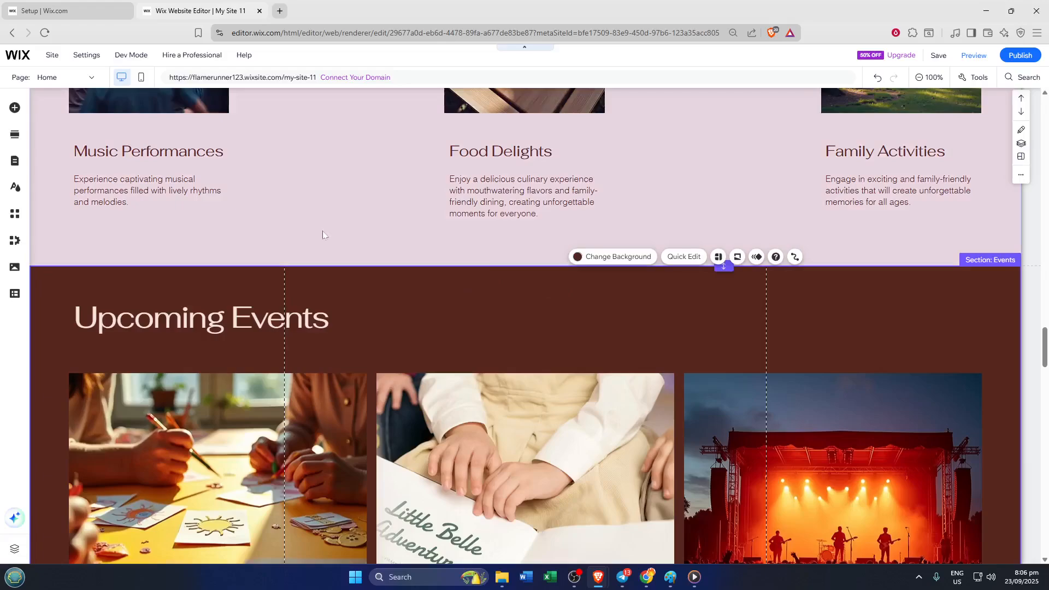
Step: Add a new blank section between the activities section and the Upcoming Events section
click(322, 231)
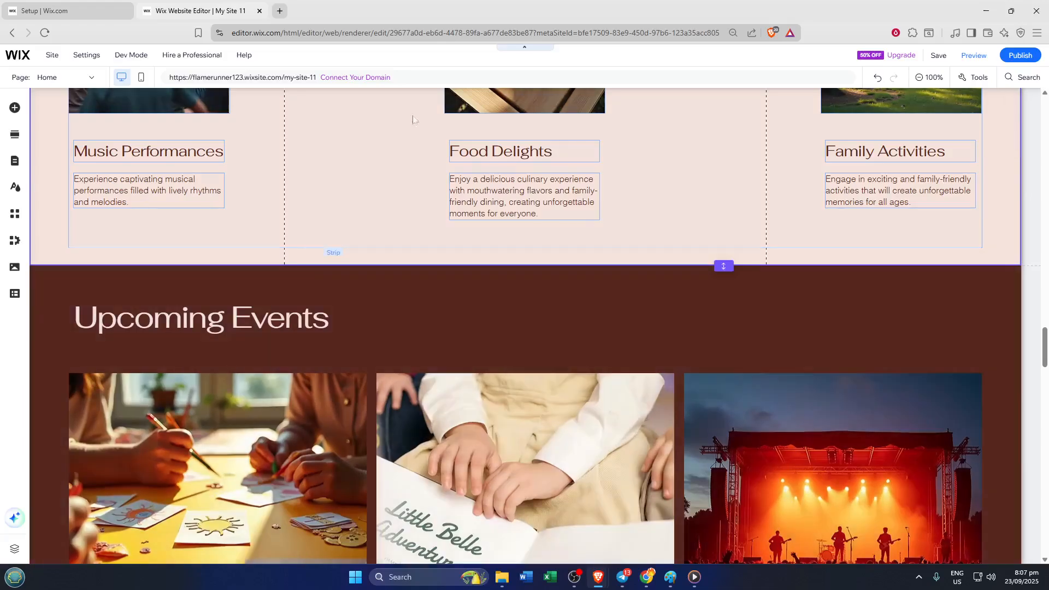
scroll(617, 276, down, 1)
scroll(614, 282, down, 1)
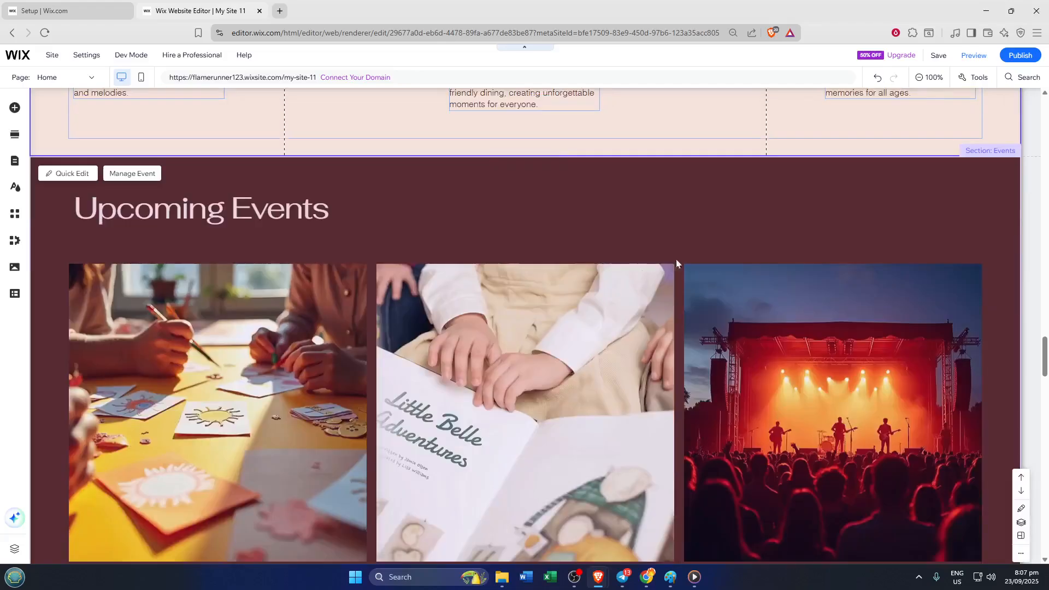
scroll(751, 247, down, 1)
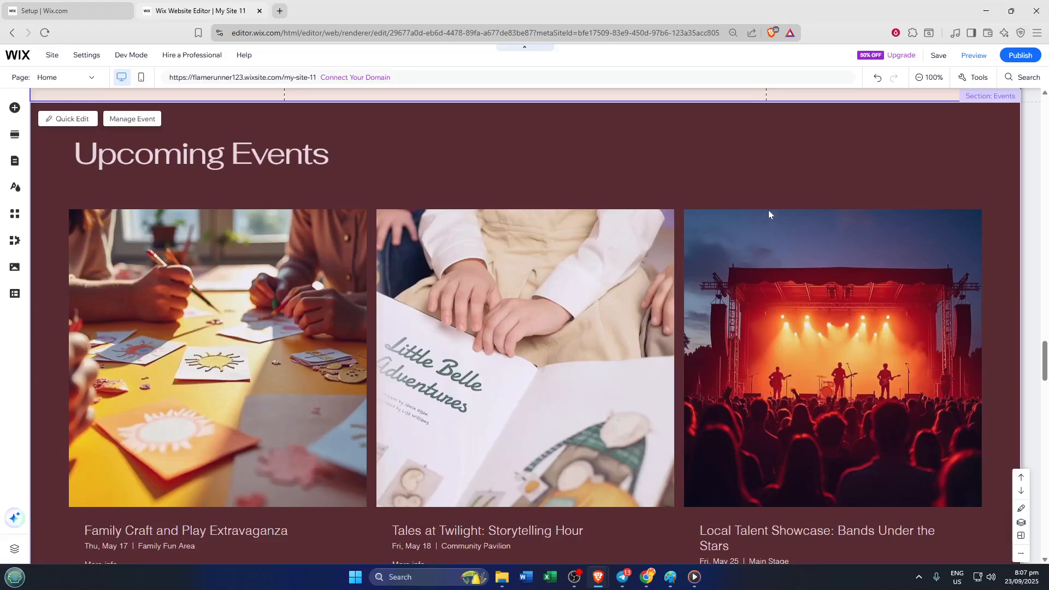
scroll(769, 213, up, 3)
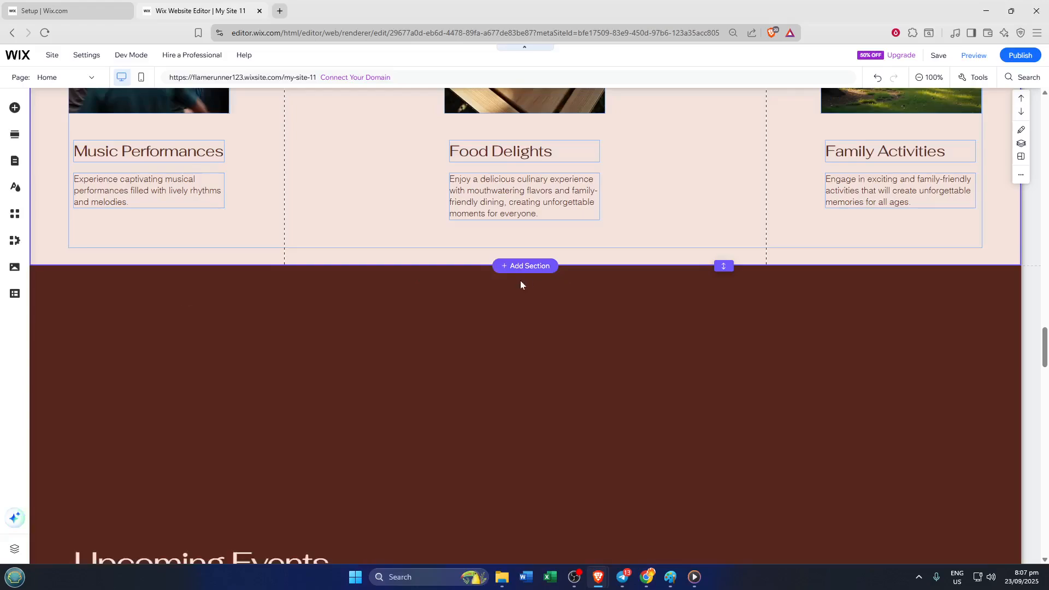
click(514, 272)
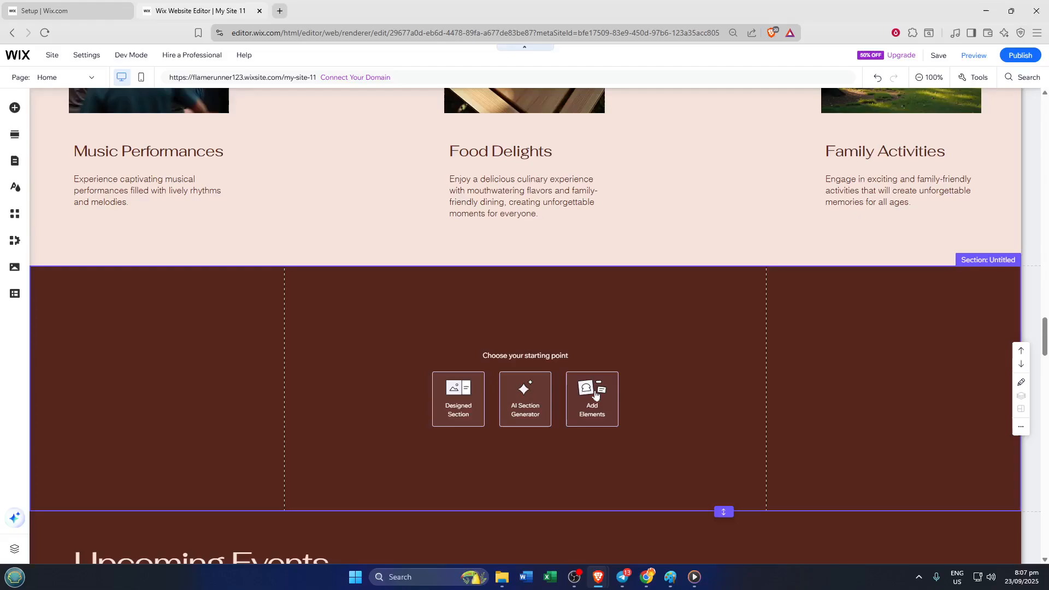
Step: Insert the full-width "Construction-Focused Engineering" slideshow from the interactive elements and place it in the new empty section
click(596, 394)
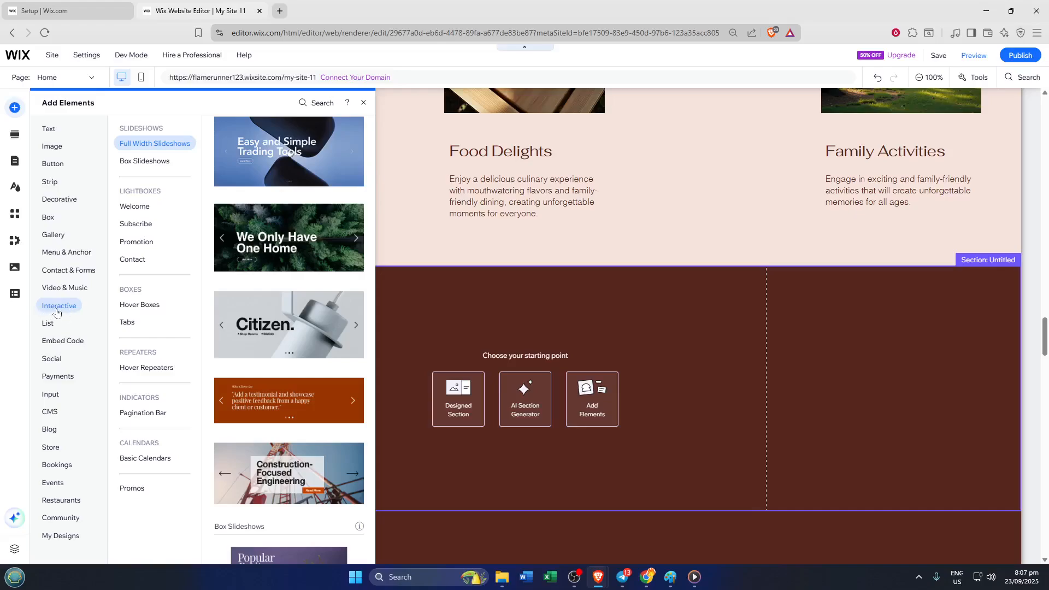
click(139, 142)
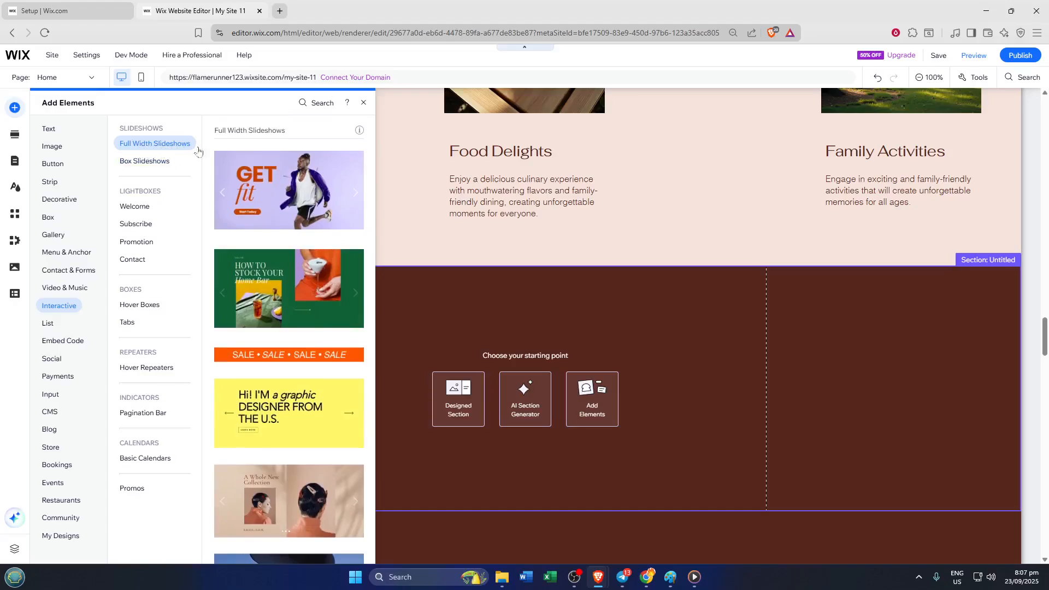
scroll(295, 293, down, 2)
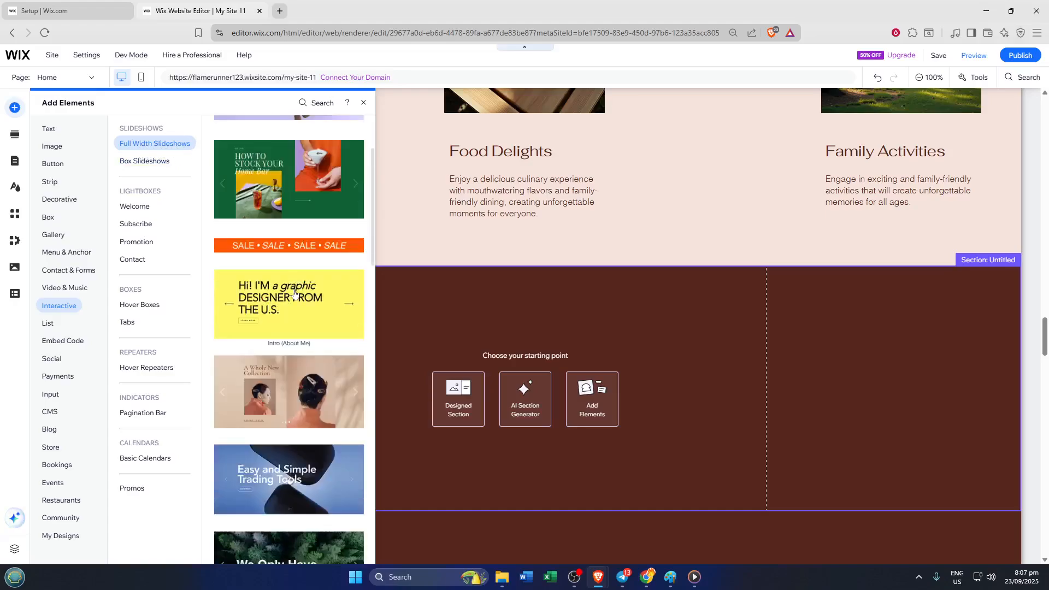
scroll(295, 293, down, 2)
scroll(294, 306, down, 1)
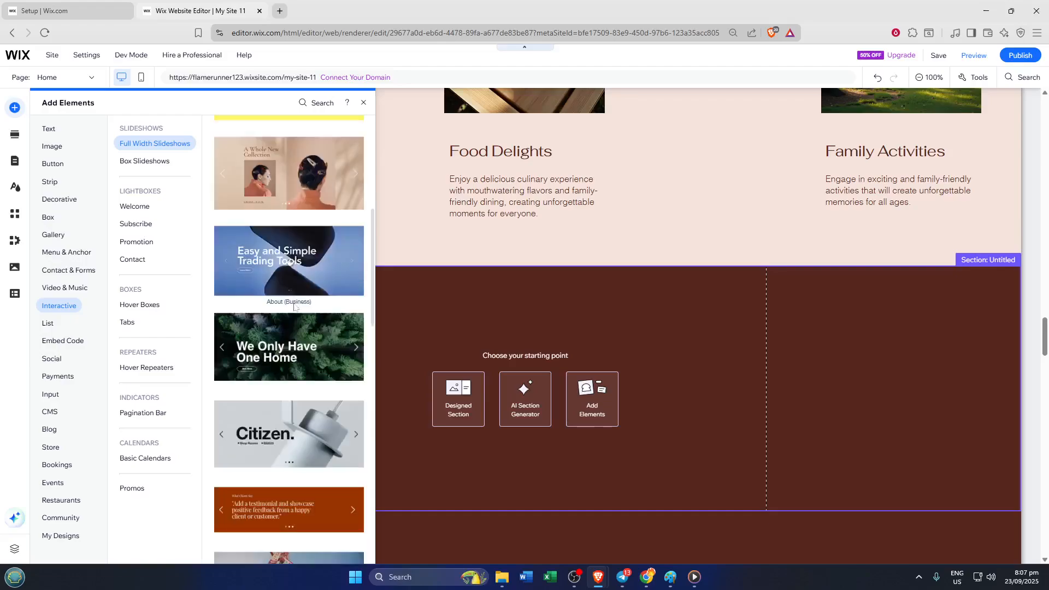
scroll(294, 307, down, 1)
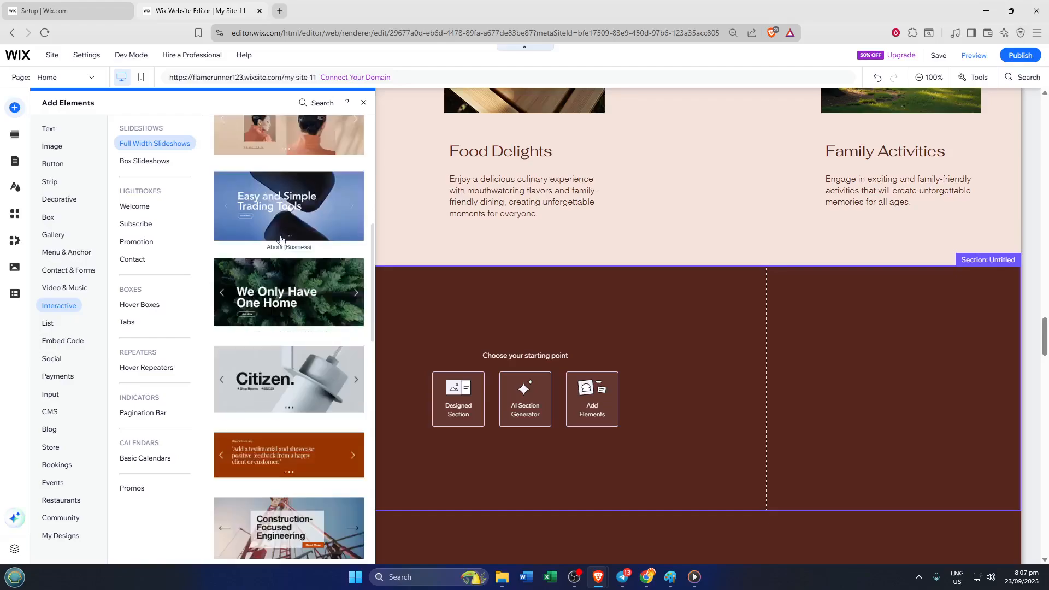
scroll(306, 243, down, 1)
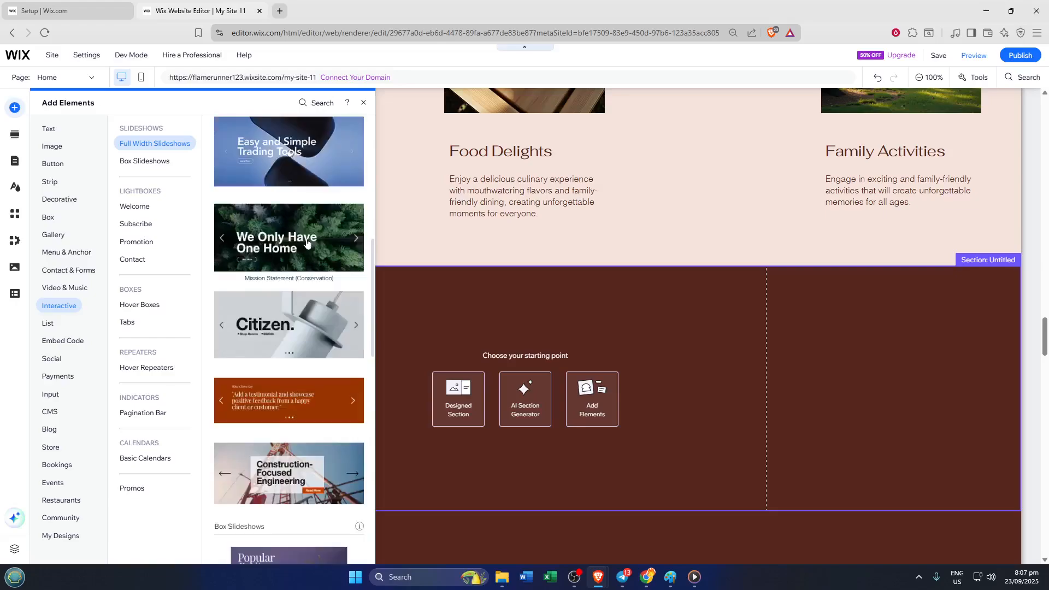
scroll(305, 250, down, 3)
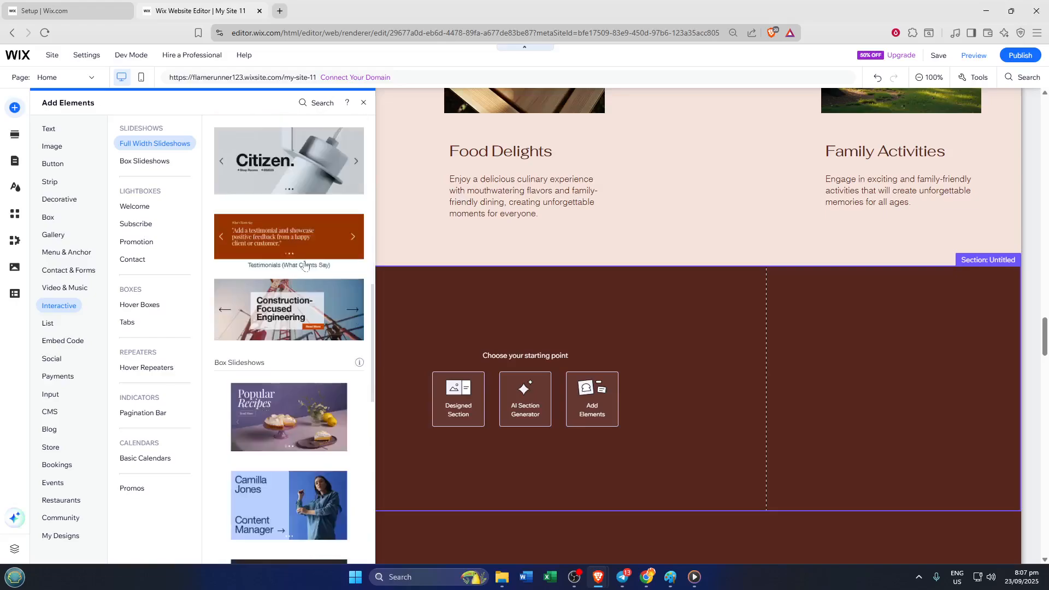
scroll(303, 331, down, 1)
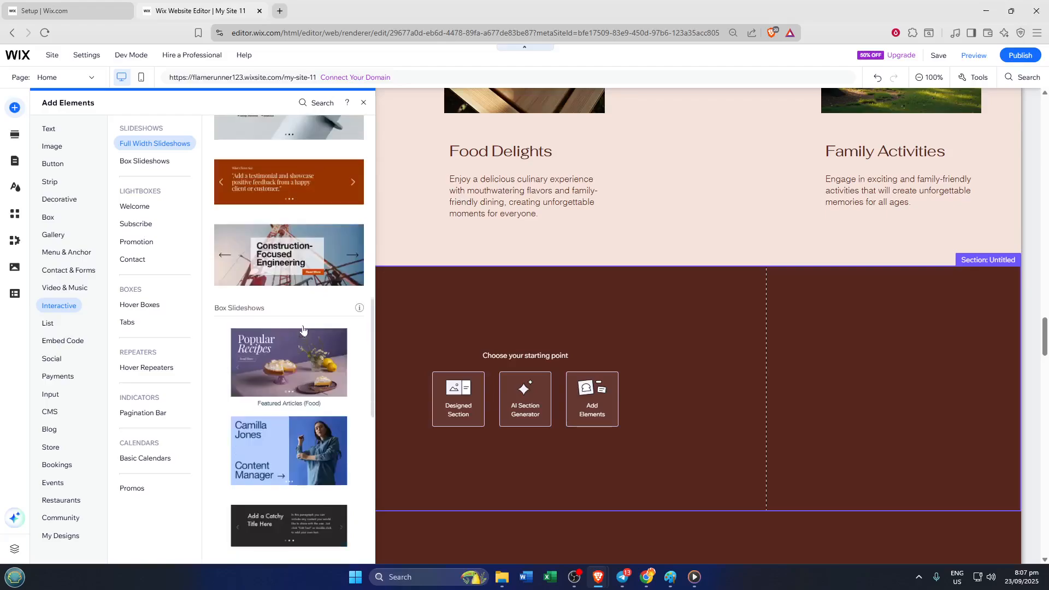
click(331, 261)
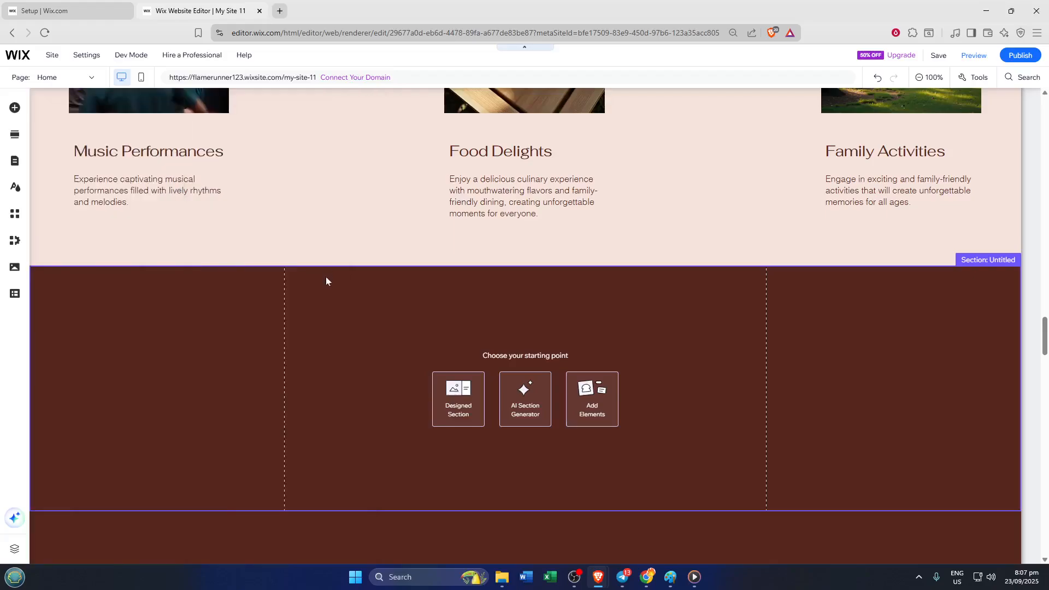
click(475, 342)
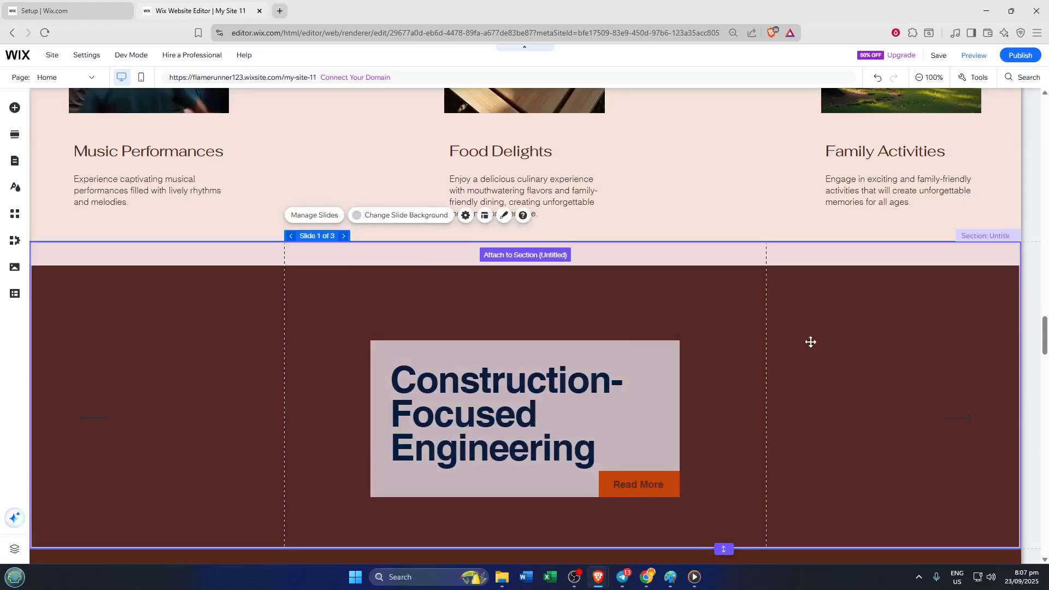
scroll(835, 342, down, 1)
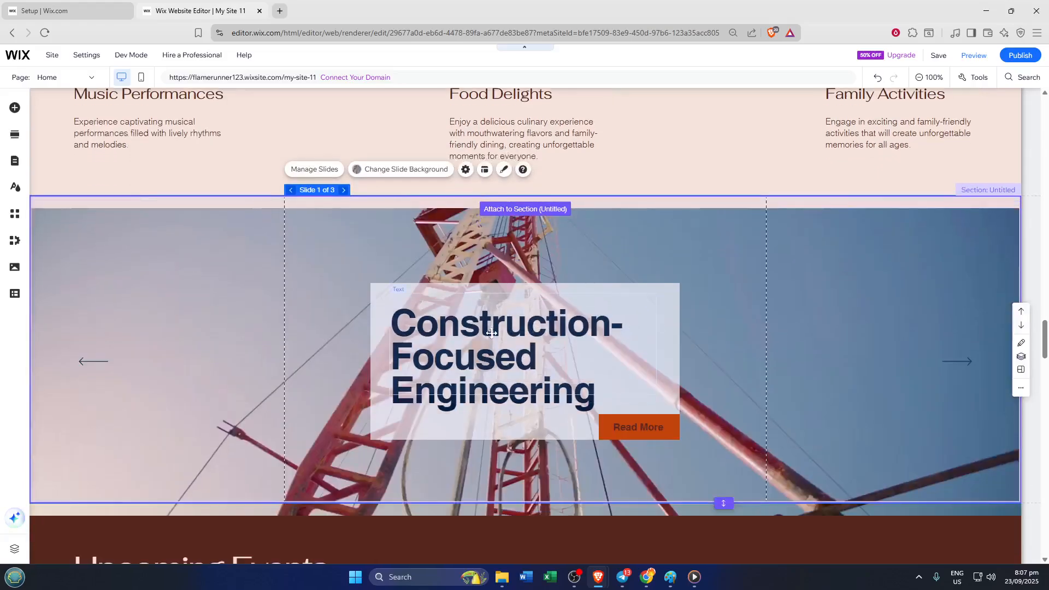
scroll(491, 333, down, 1)
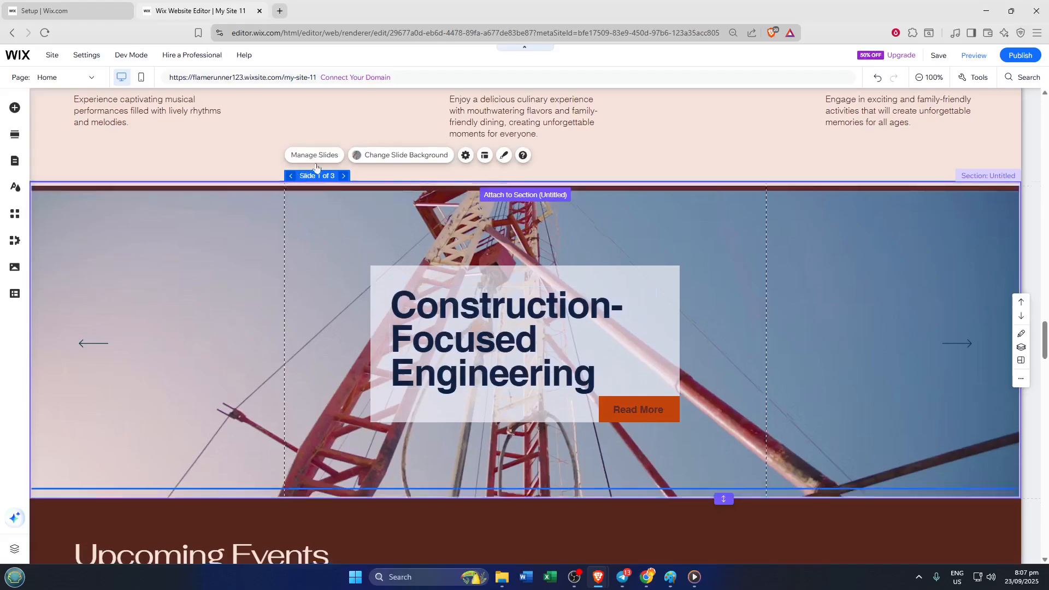
scroll(320, 161, down, 1)
Step: Examine the slideshow's slide list, the options for Slide 1, and the contents of Slide 2 and Slide 3
click(328, 152)
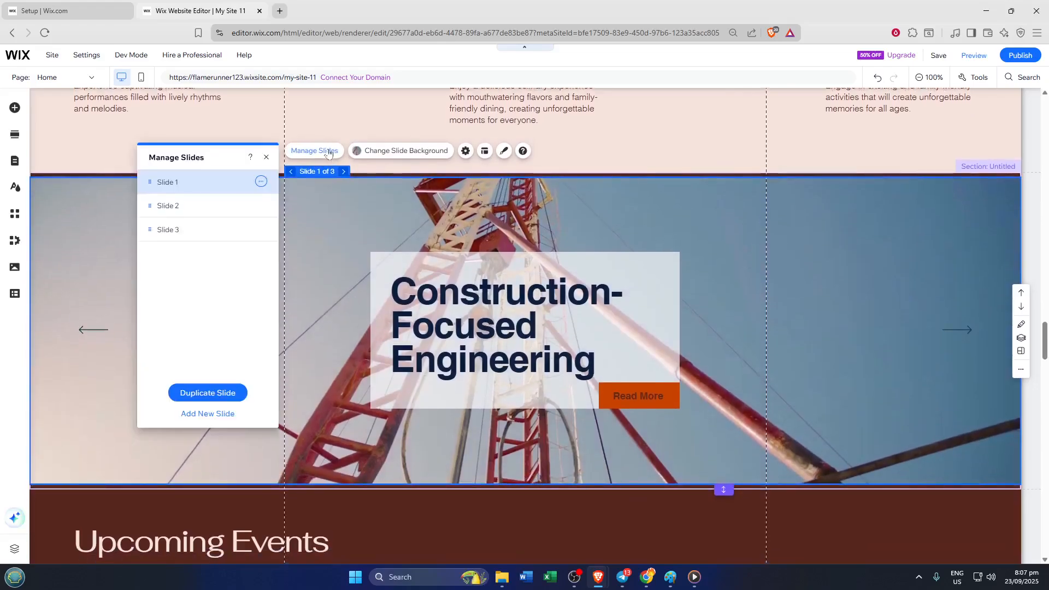
click(261, 182)
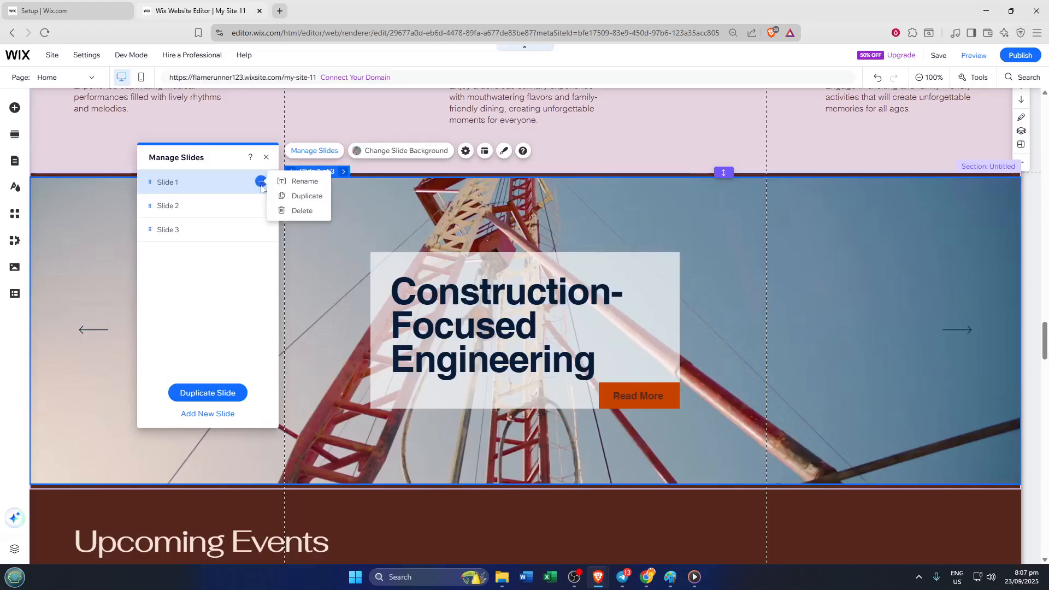
click(228, 214)
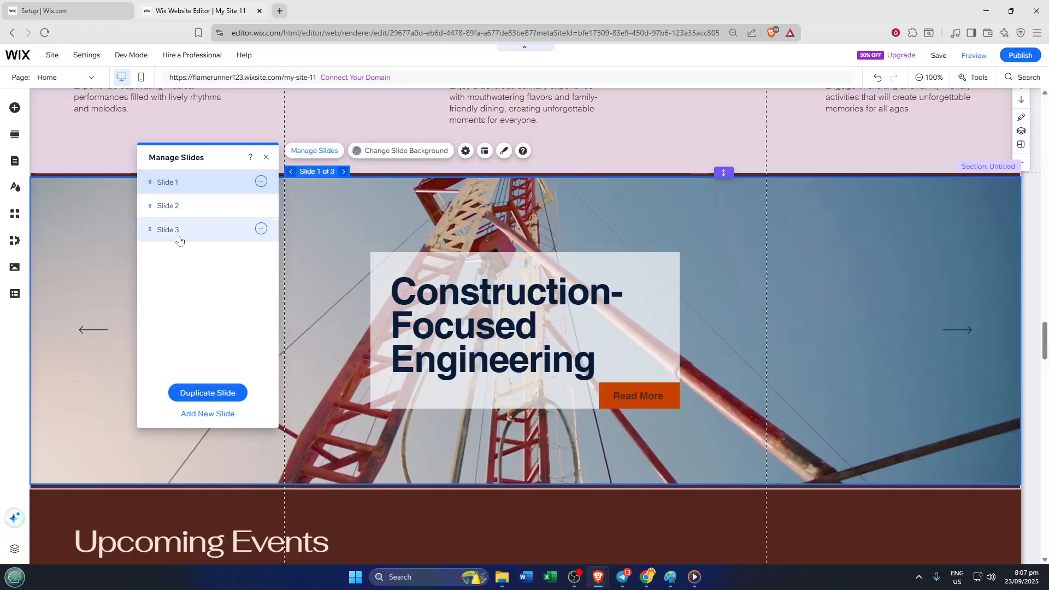
click(208, 206)
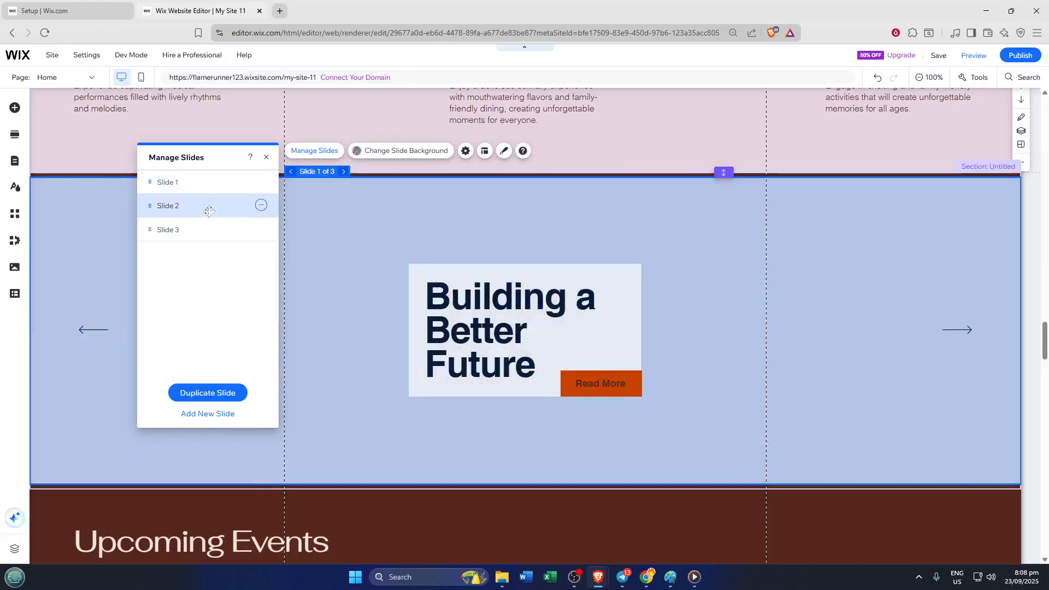
click(189, 236)
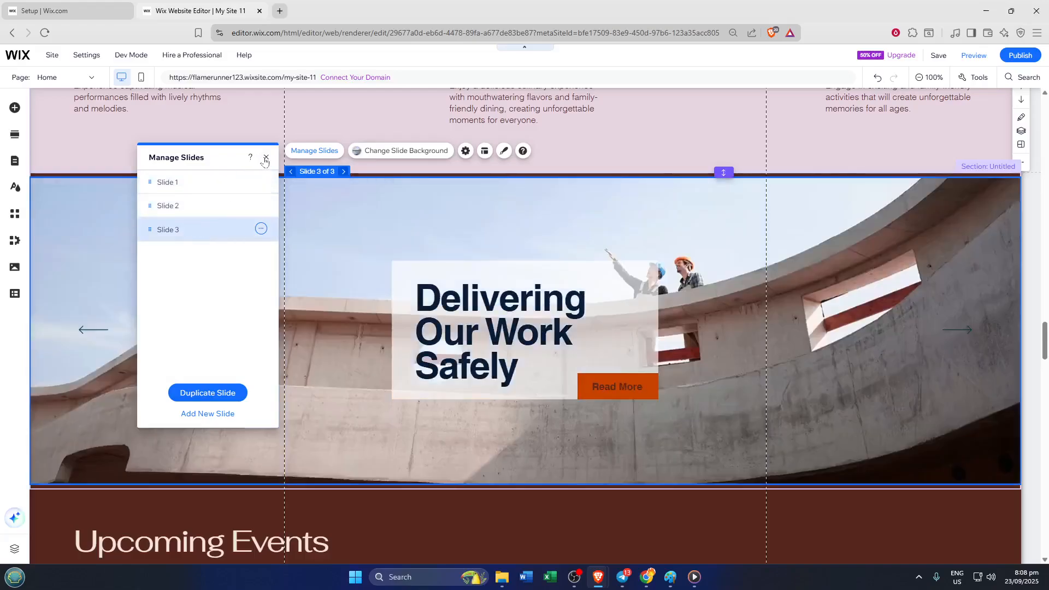
click(266, 157)
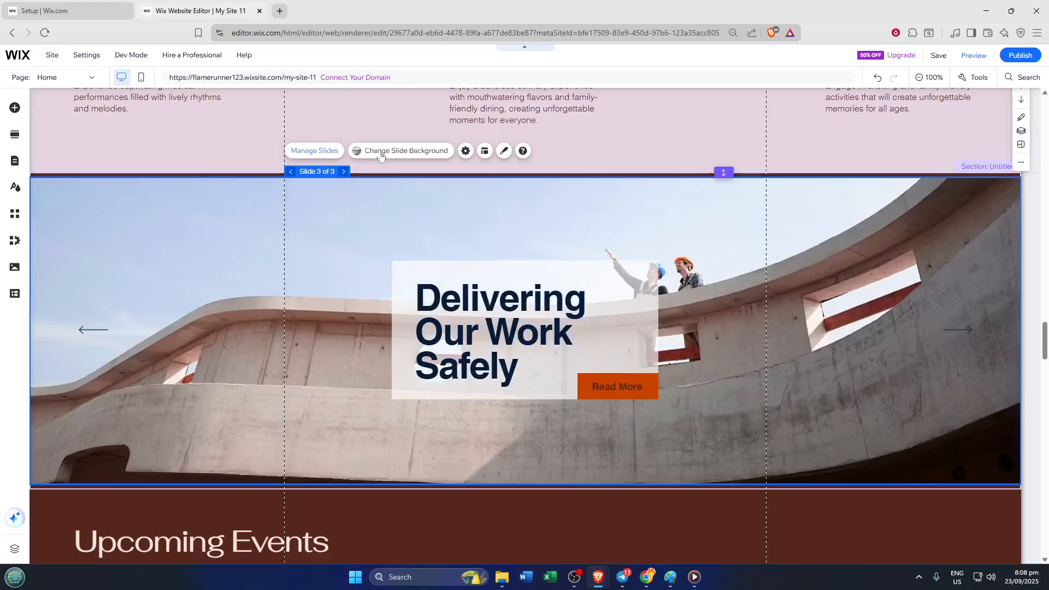
Step: Keep the slideshow autoplaying on loading with 3 seconds between slides, and enable stopping autoplay on hover
click(466, 152)
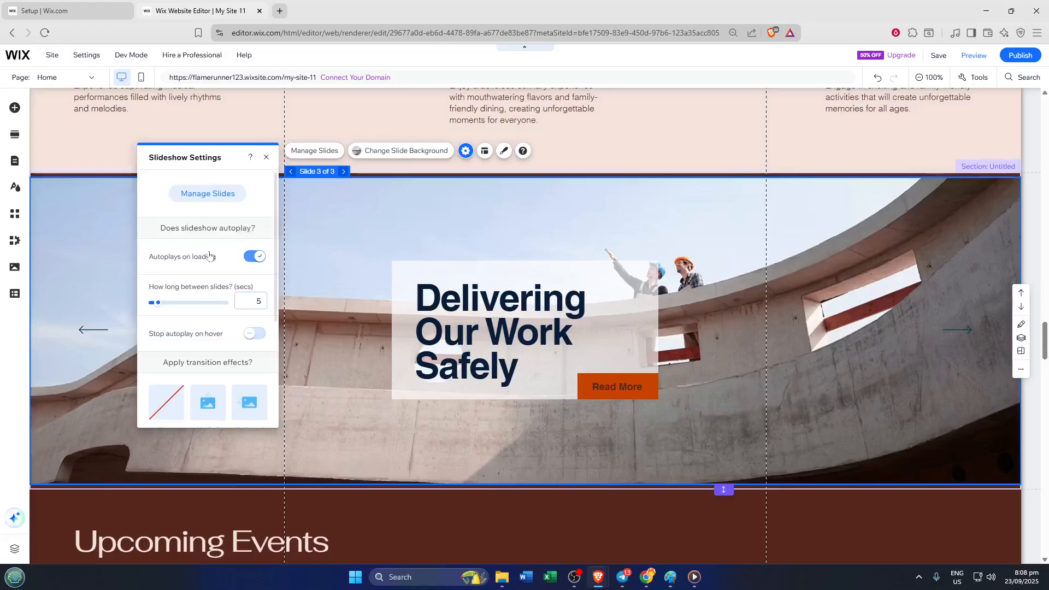
click(258, 256)
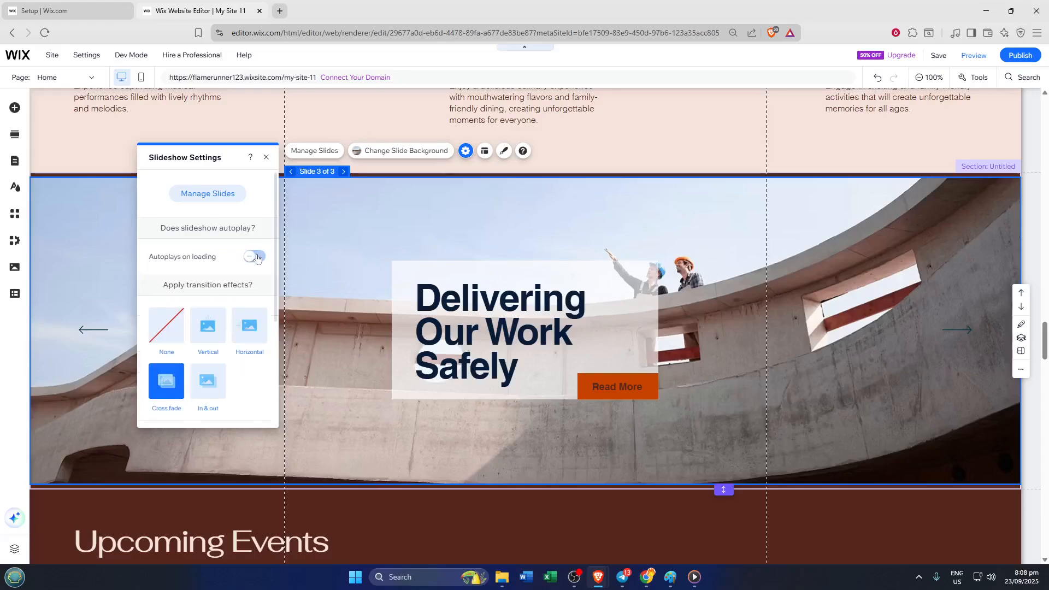
click(254, 258)
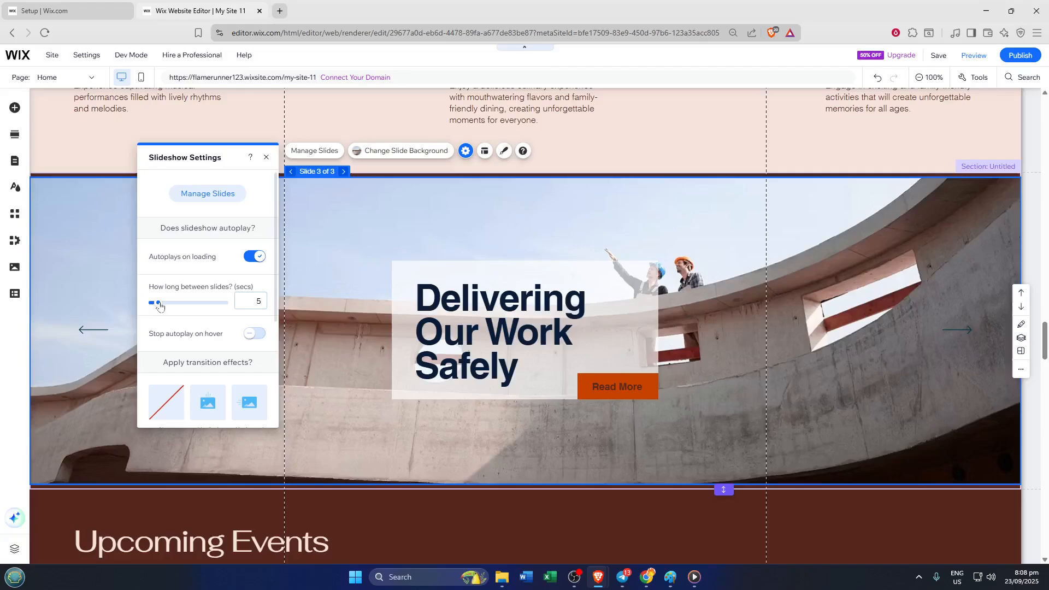
drag(157, 305, 134, 300)
scroll(230, 340, down, 1)
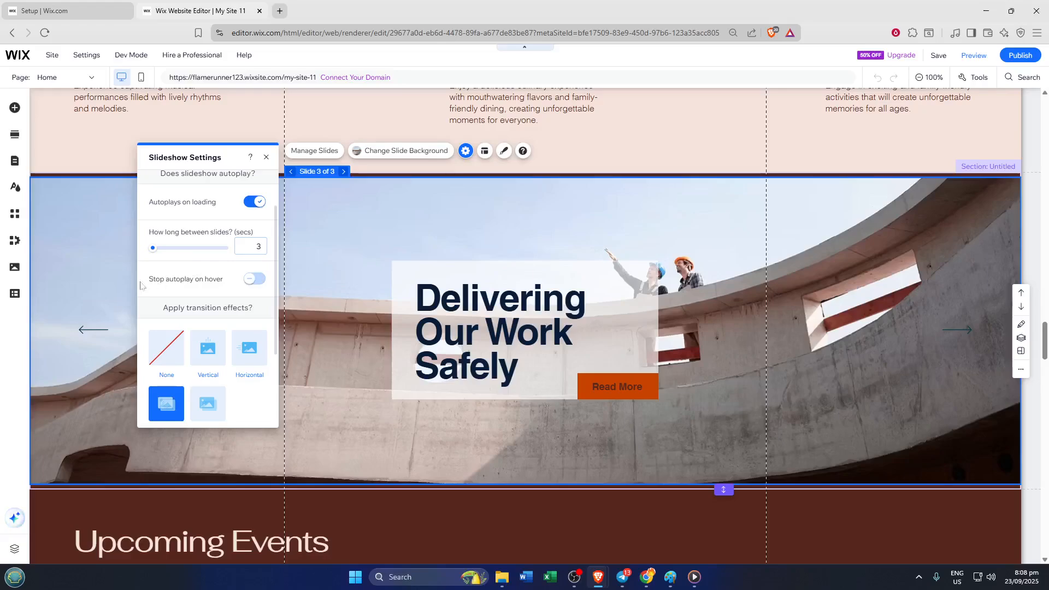
click(257, 280)
Step: Try the Vertical, In & out and Cross fade transition effects, and apply Horizontal to the slideshow
scroll(241, 311, down, 1)
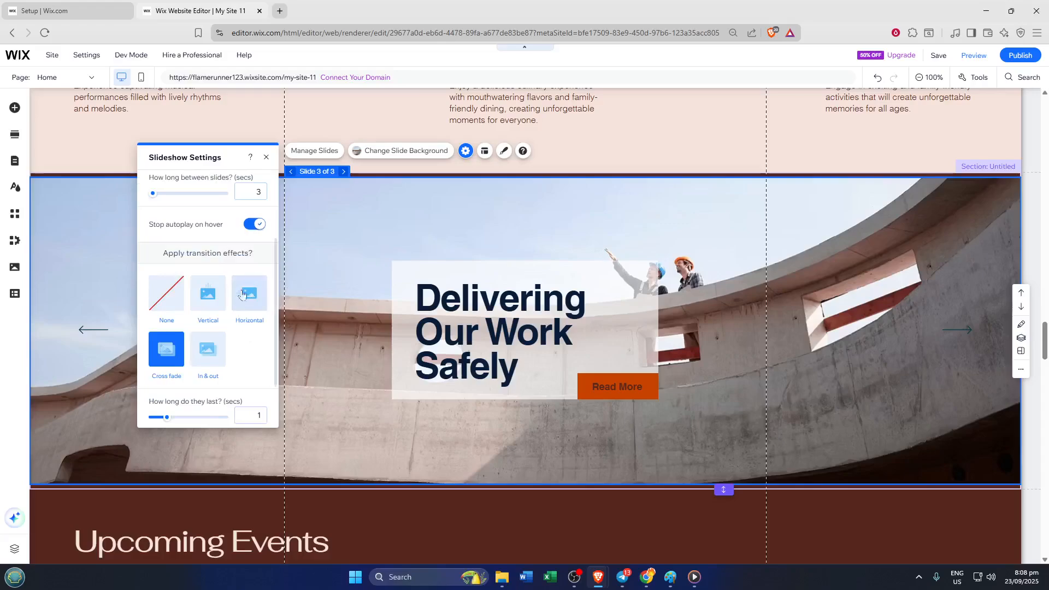
click(211, 297)
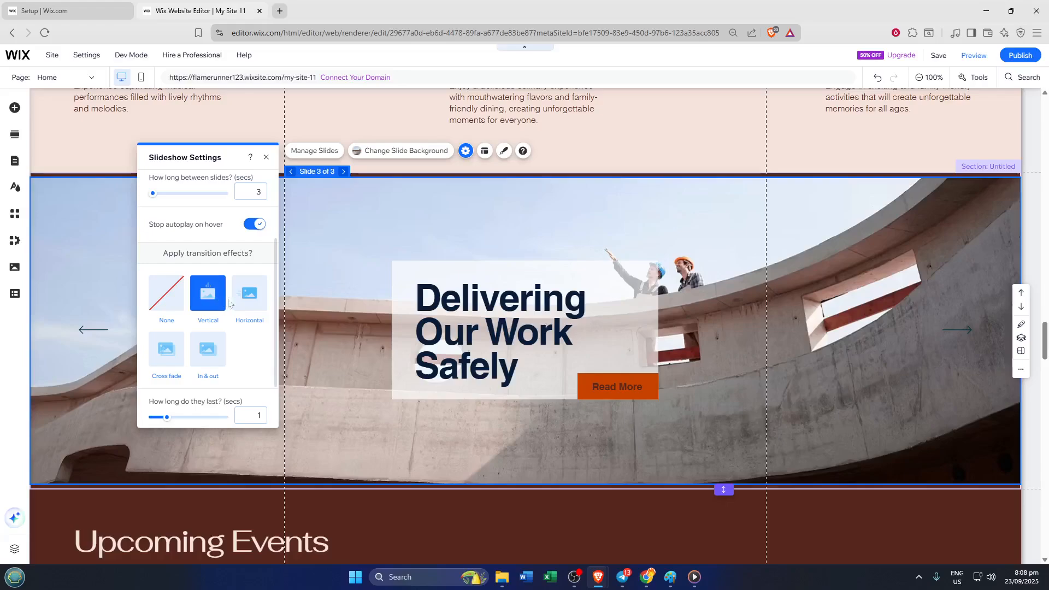
click(246, 300)
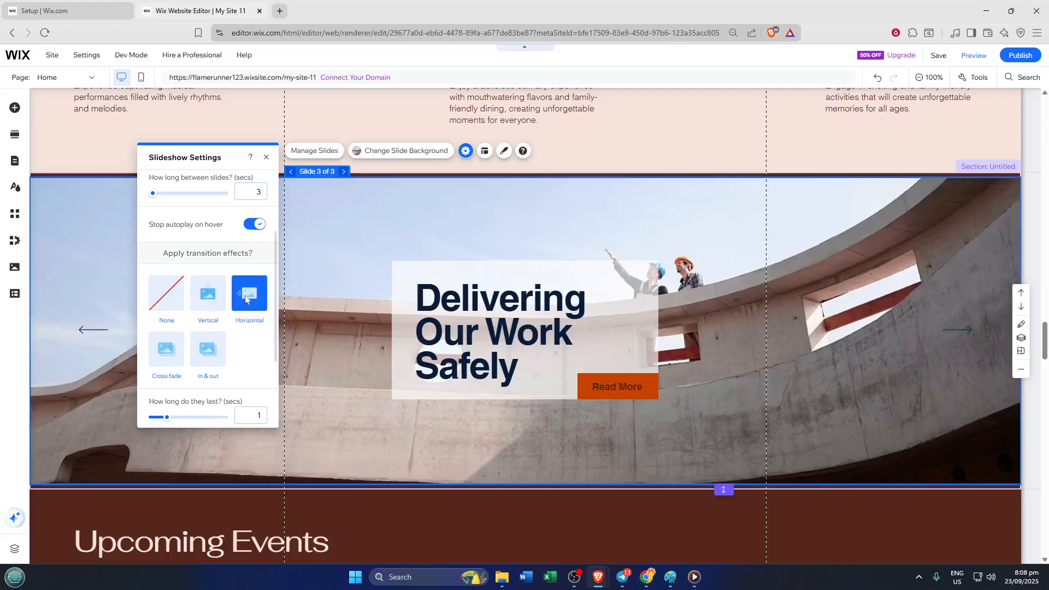
click(216, 342)
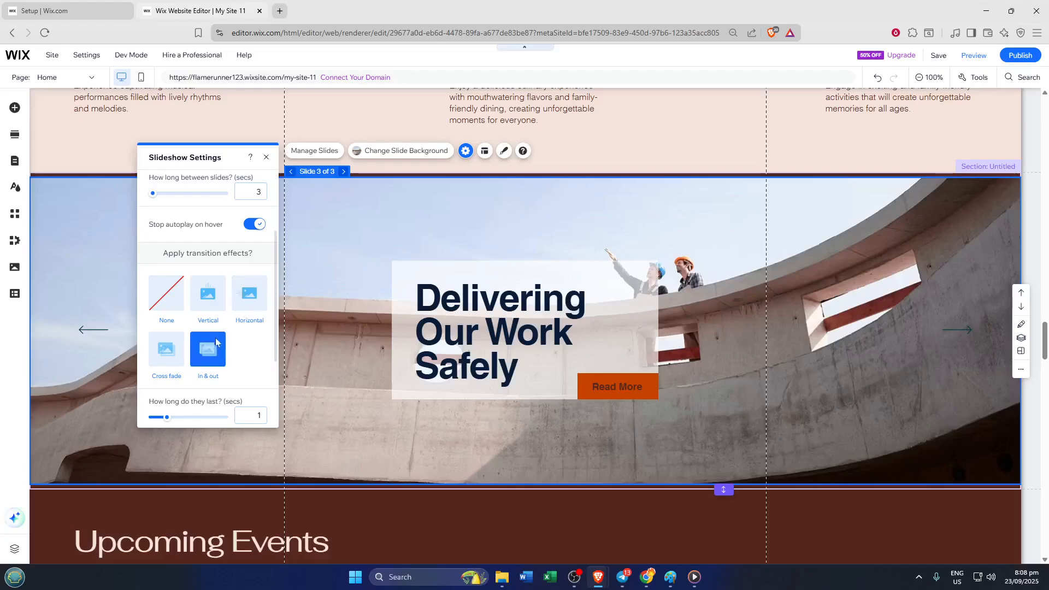
click(171, 355)
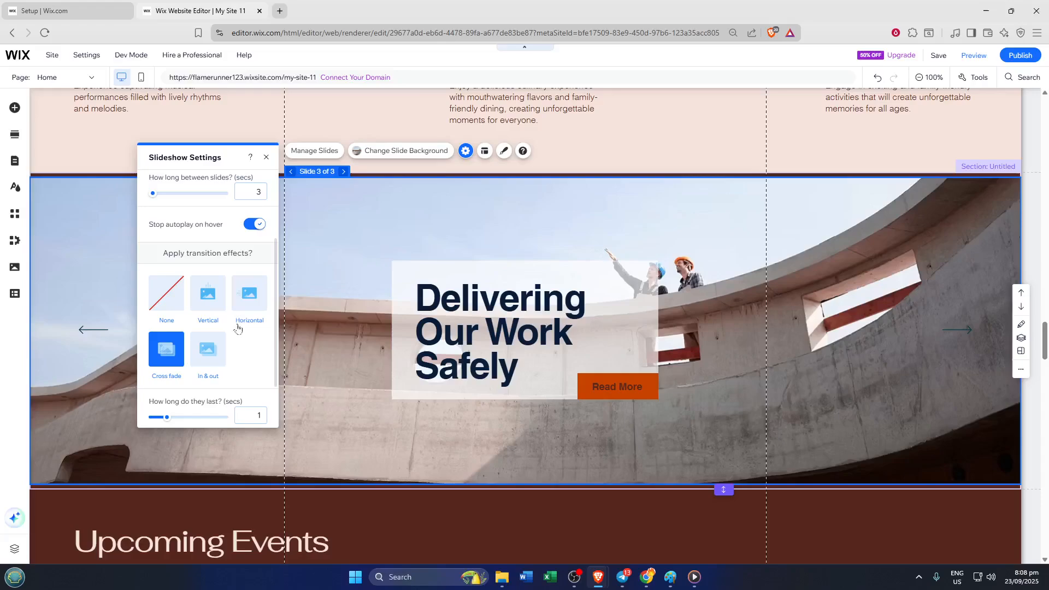
click(252, 310)
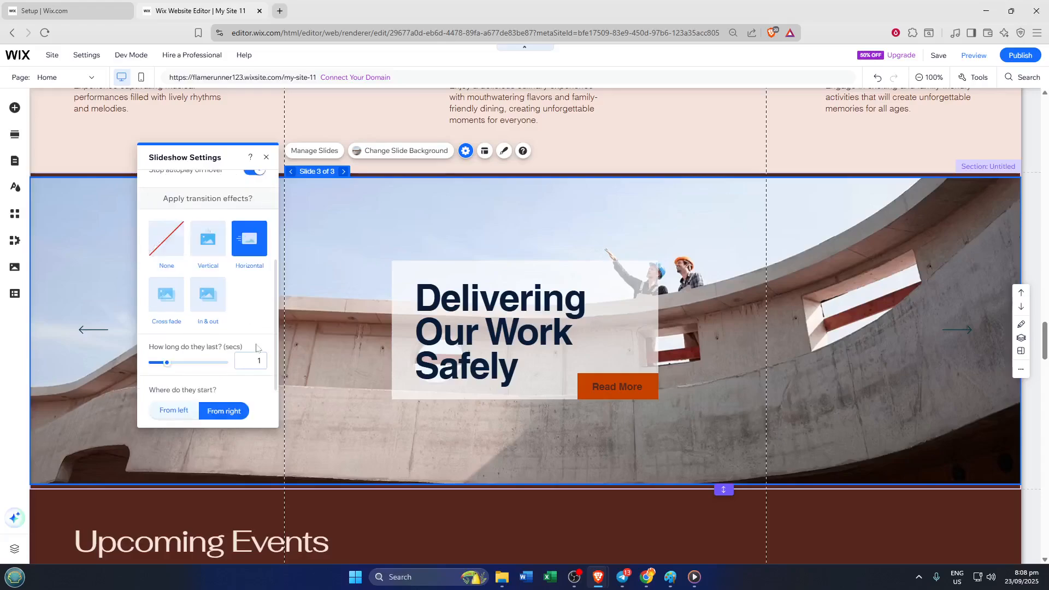
Step: Adjust how long the slideshow's transitions last and close the slideshow settings
scroll(256, 341, down, 1)
scroll(253, 339, down, 1)
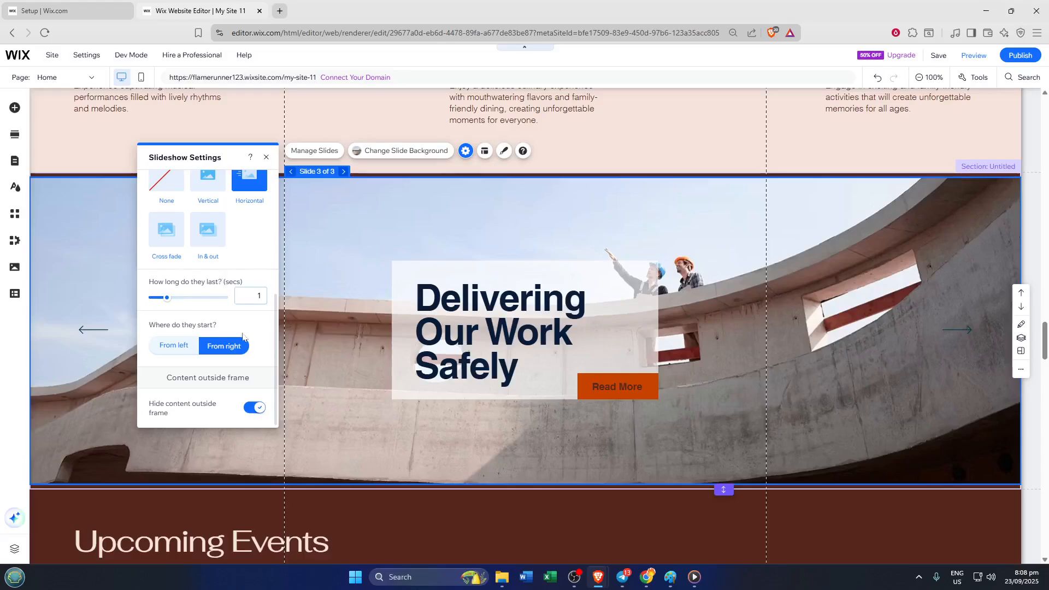
click(174, 298)
click(267, 158)
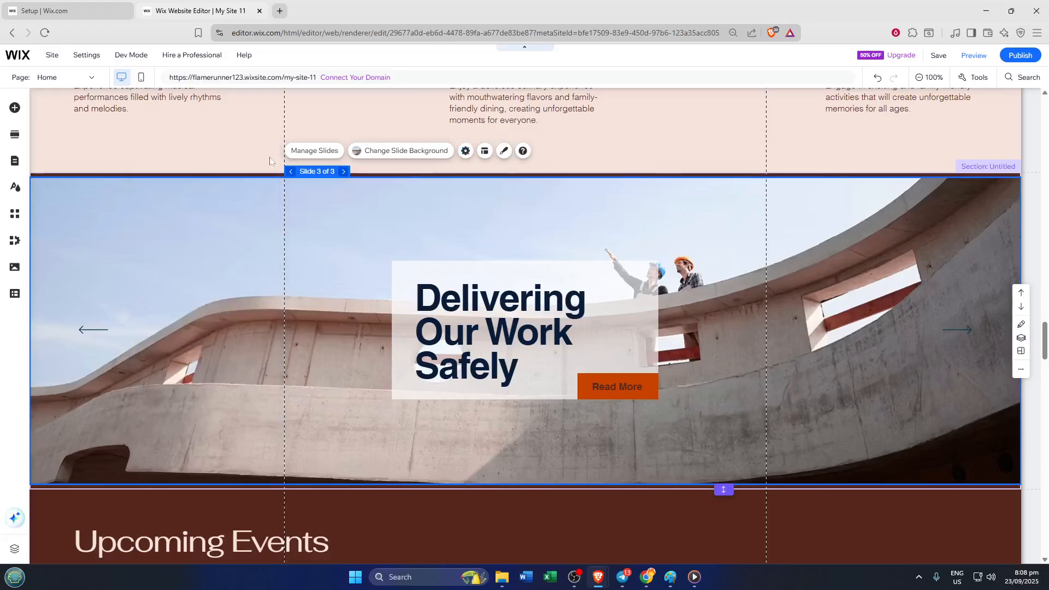